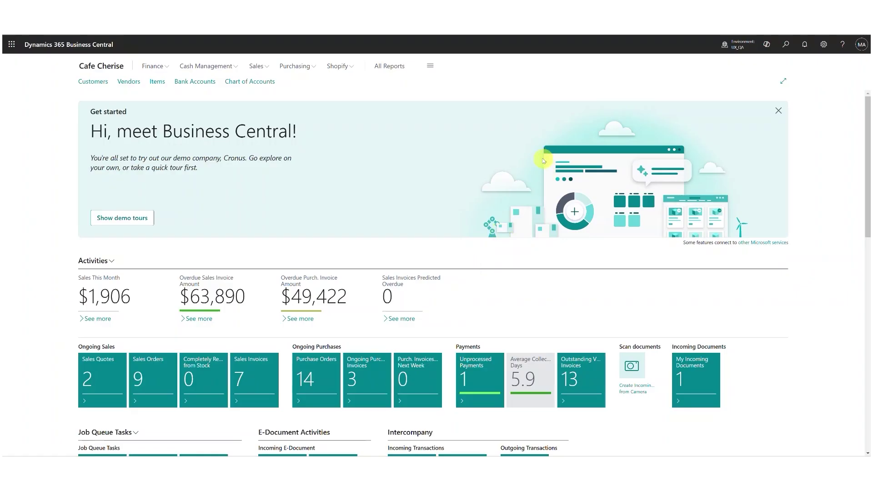
Search for "user setup" and open the User Setup page
{"action": "left_click", "coordinate": [785, 45]}
{"action": "type", "text": "user setup"}
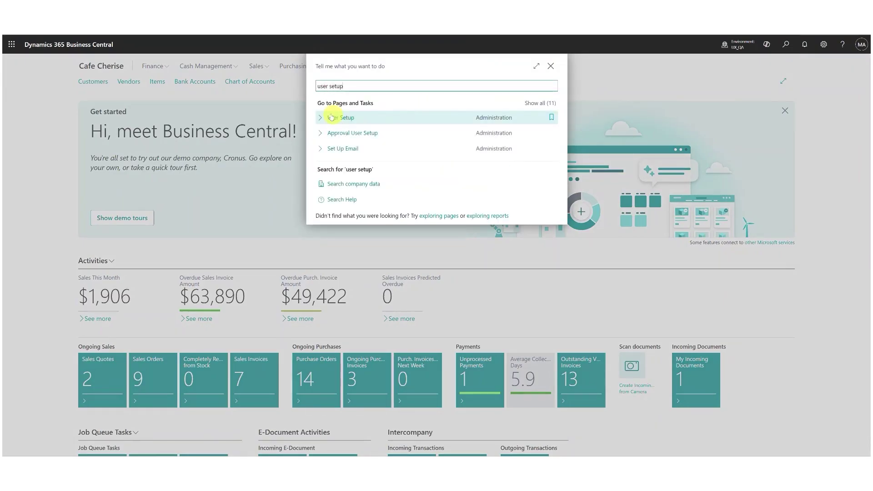
{"action": "left_click", "coordinate": [331, 118]}
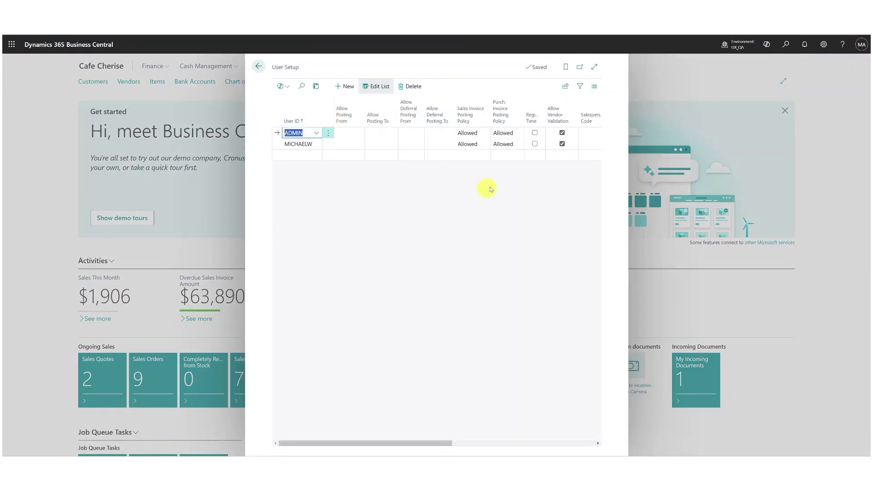
Disable Allow Vendor Validation for both listed users, re-enable it for both, and close User Setup
{"action": "left_click", "coordinate": [562, 133]}
{"action": "left_click", "coordinate": [564, 144]}
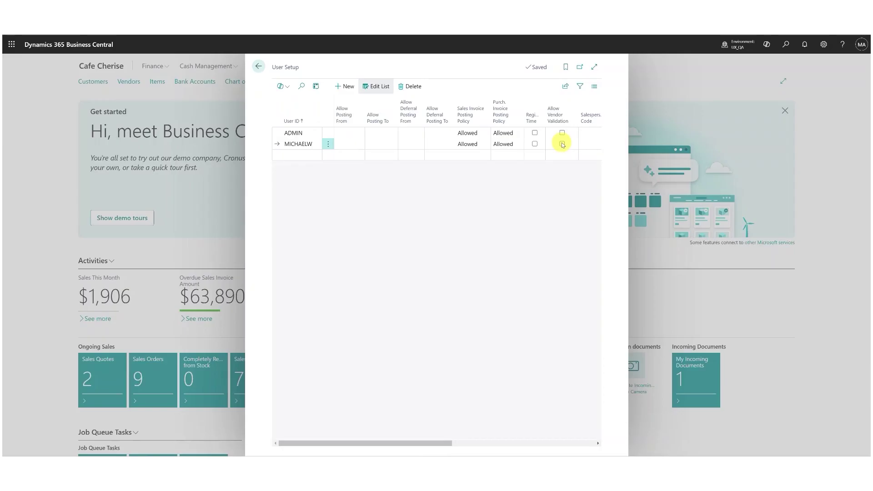
{"action": "left_click", "coordinate": [563, 144]}
{"action": "left_click", "coordinate": [562, 133]}
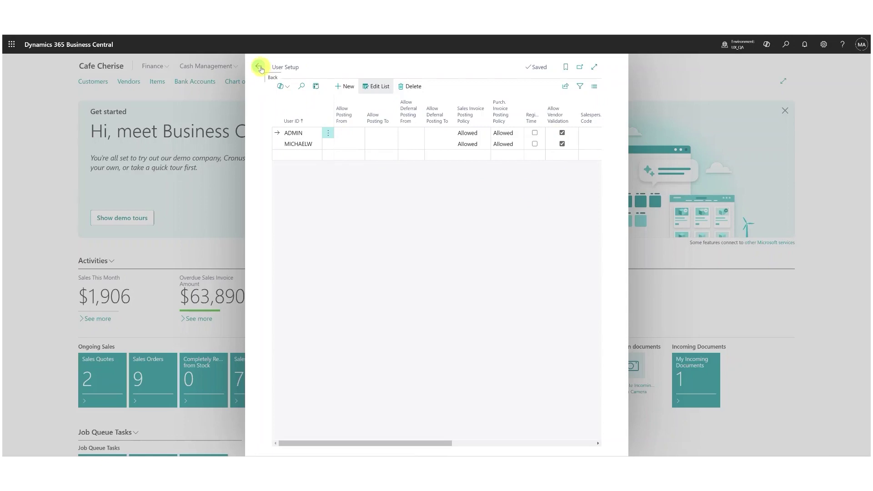
{"action": "left_click", "coordinate": [259, 67]}
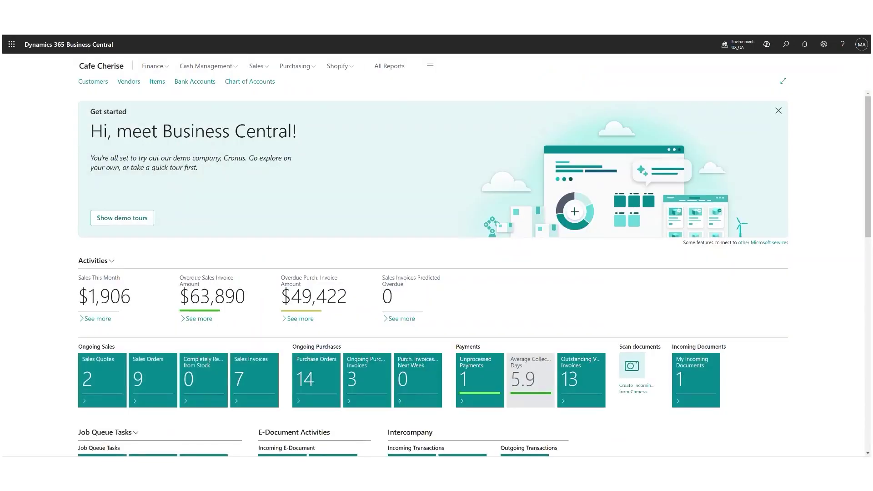
Search for "validation setup" and open the Mekorma Vendor Validation Setup page
{"action": "left_click", "coordinate": [787, 44]}
{"action": "type", "text": "valid"}
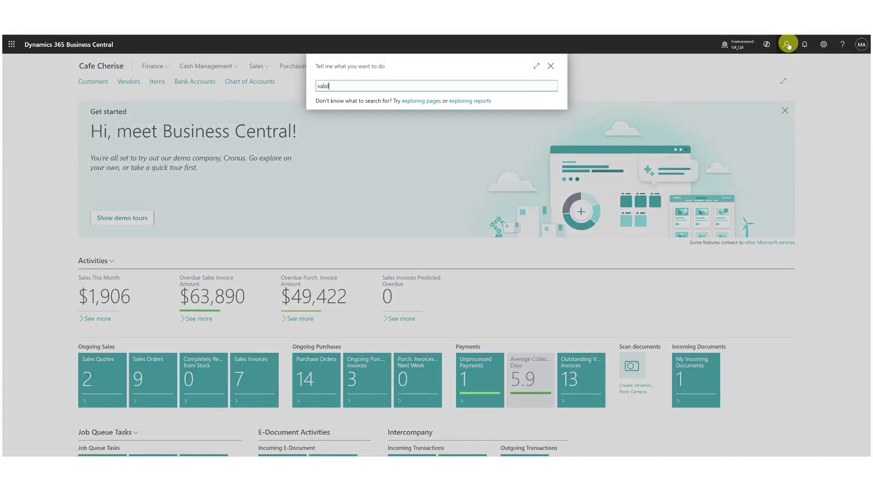
{"action": "type", "text": "ation setup"}
{"action": "left_click", "coordinate": [381, 117]}
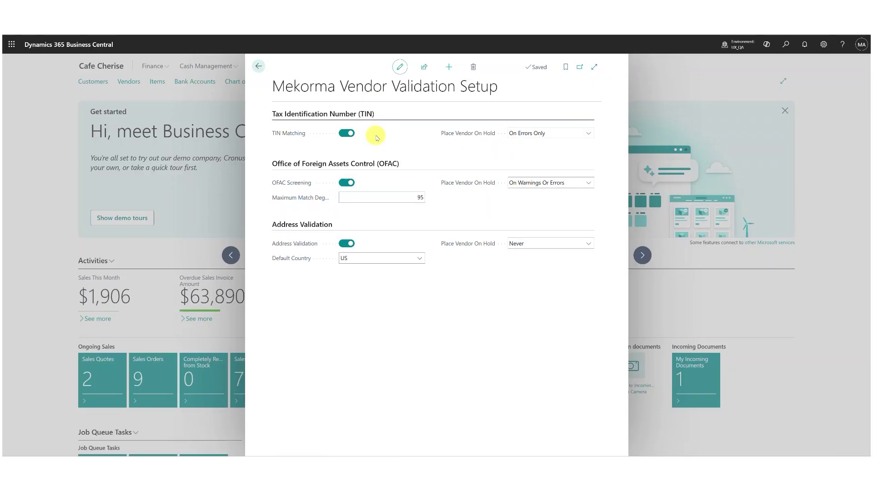
Switch TIN Matching, OFAC Screening and Address Validation off and back on in the validation setup
{"action": "left_click", "coordinate": [346, 132]}
{"action": "left_click", "coordinate": [352, 184]}
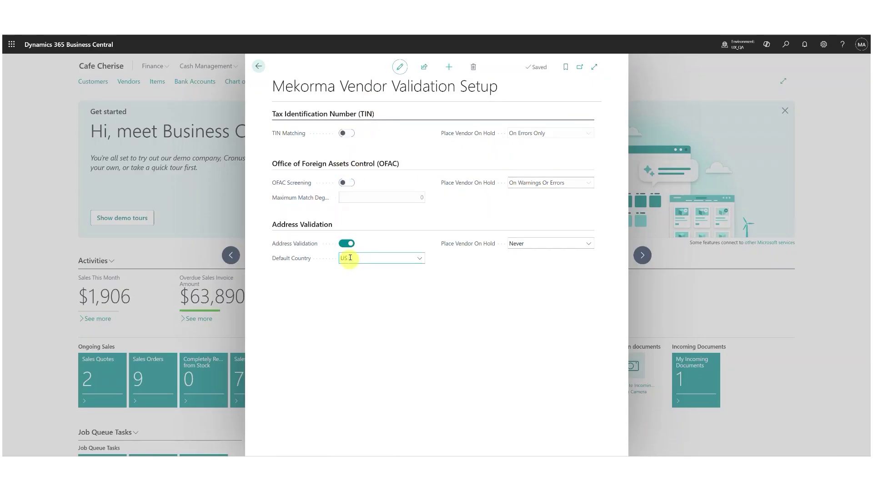
{"action": "left_click", "coordinate": [348, 244]}
{"action": "left_click", "coordinate": [346, 244]}
{"action": "left_click", "coordinate": [344, 183]}
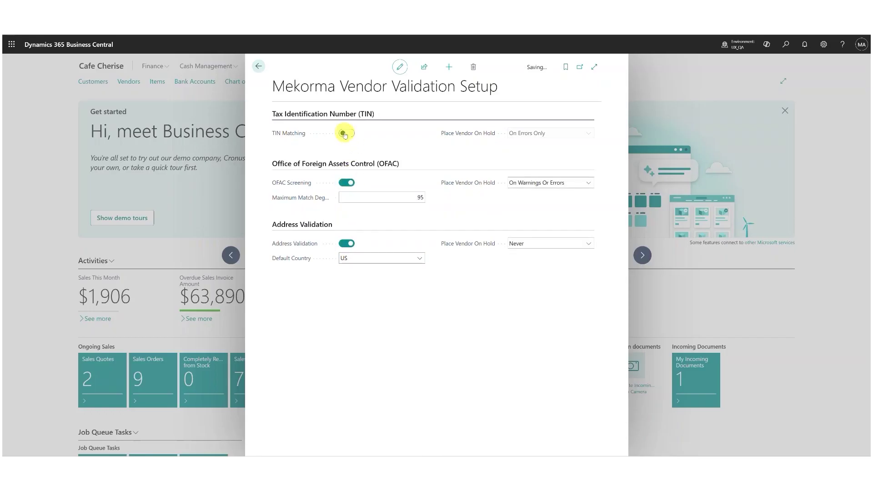
{"action": "left_click", "coordinate": [346, 133]}
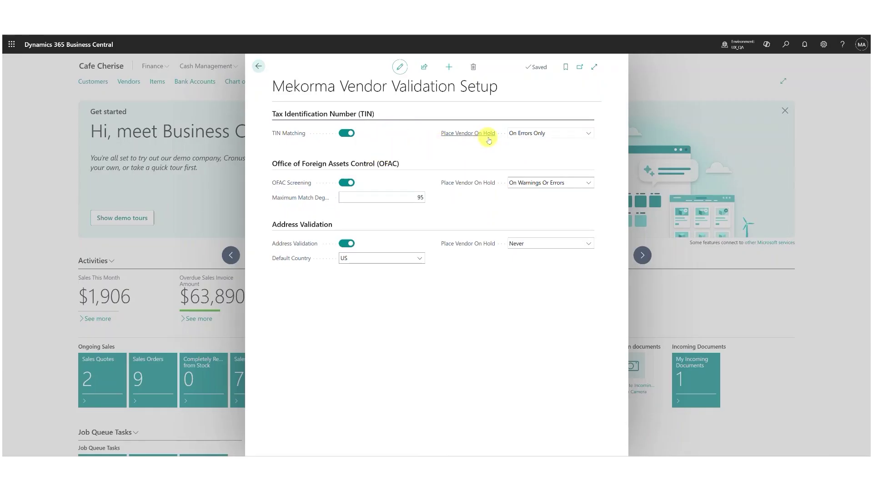
Review the Place Vendor On Hold options for TIN Matching and OFAC Screening, and close the validation setup
{"action": "left_click", "coordinate": [568, 134]}
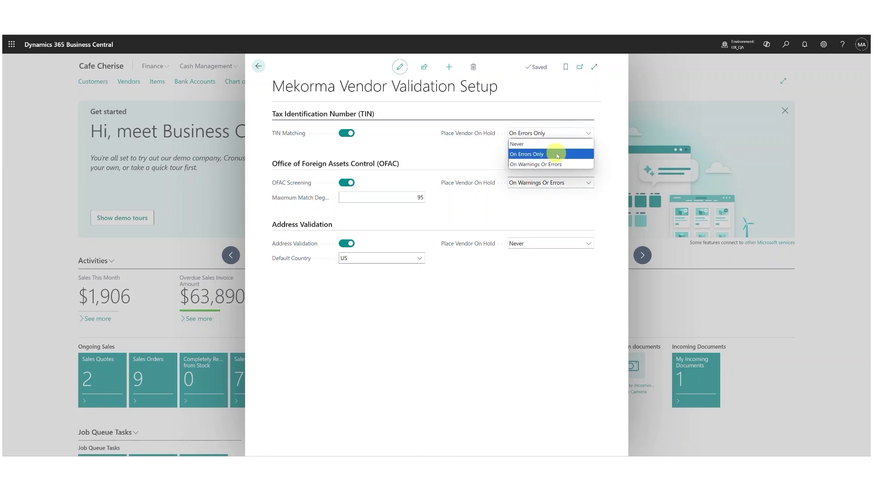
{"action": "left_click", "coordinate": [473, 158]}
{"action": "left_click", "coordinate": [523, 187]}
{"action": "left_click", "coordinate": [489, 207]}
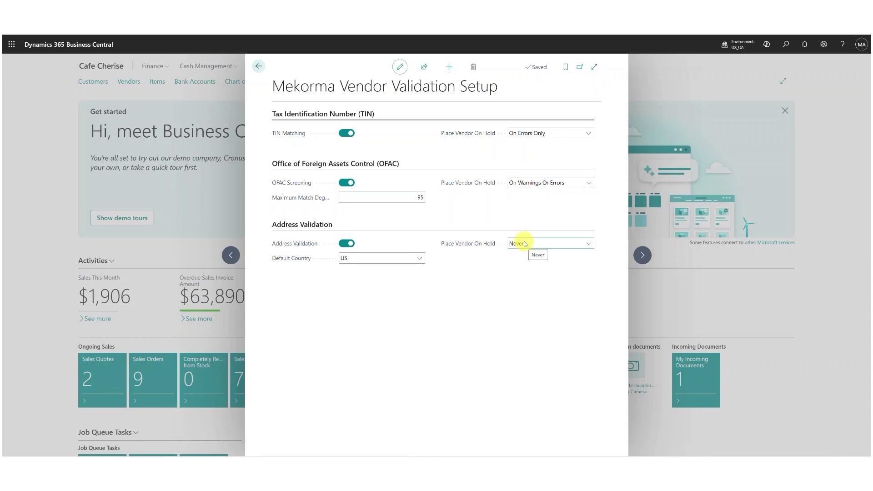
{"action": "left_click", "coordinate": [210, 174]}
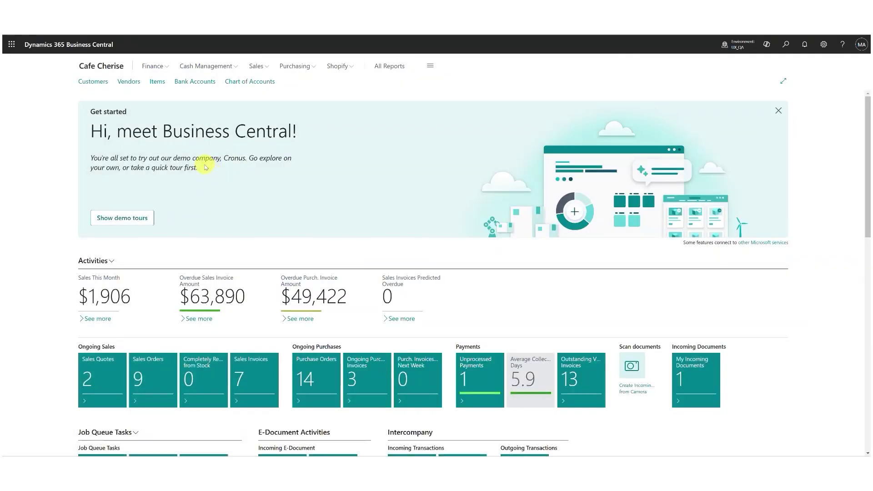
Open the First Up Consultants vendor card and switch off its TIN Matching exclusion in the Mekorma Settings
{"action": "left_click", "coordinate": [130, 83]}
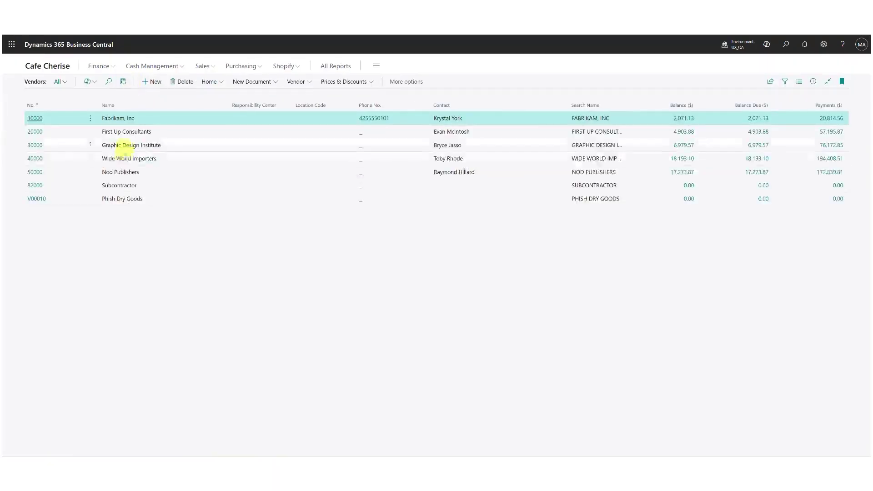
{"action": "left_click", "coordinate": [35, 132]}
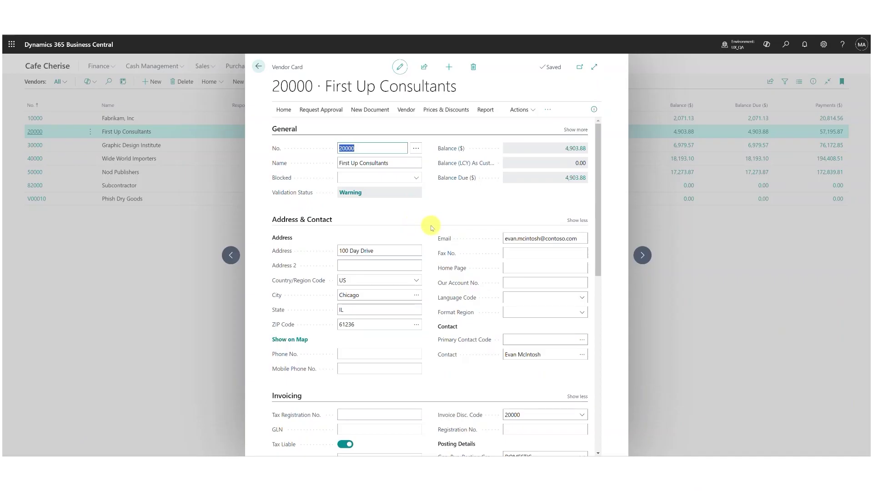
{"action": "scroll", "coordinate": [432, 227], "scroll_direction": "down", "scroll_amount": 10}
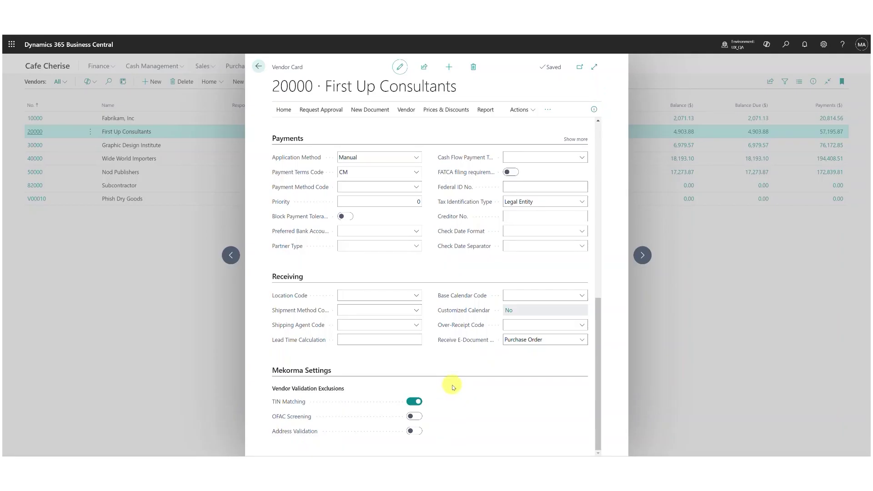
{"action": "left_click", "coordinate": [415, 401]}
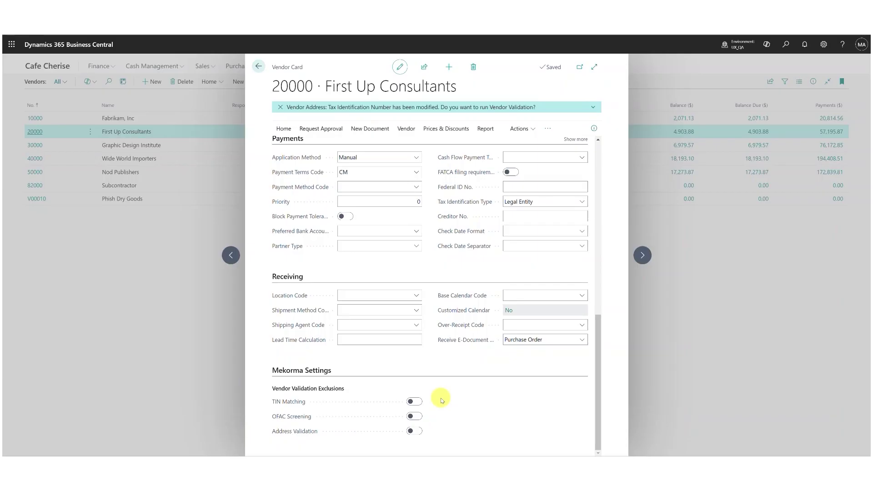
{"action": "left_click", "coordinate": [414, 401]}
{"action": "left_click", "coordinate": [415, 400]}
Leave the vendor card and accept running Vendor Validation for First Up Consultants
{"action": "scroll", "coordinate": [433, 263], "scroll_direction": "up", "scroll_amount": 10}
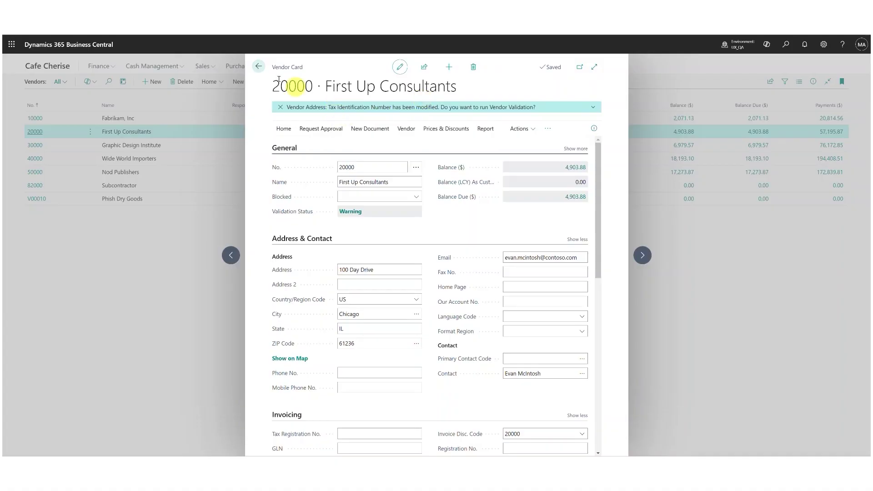
{"action": "left_click", "coordinate": [259, 67]}
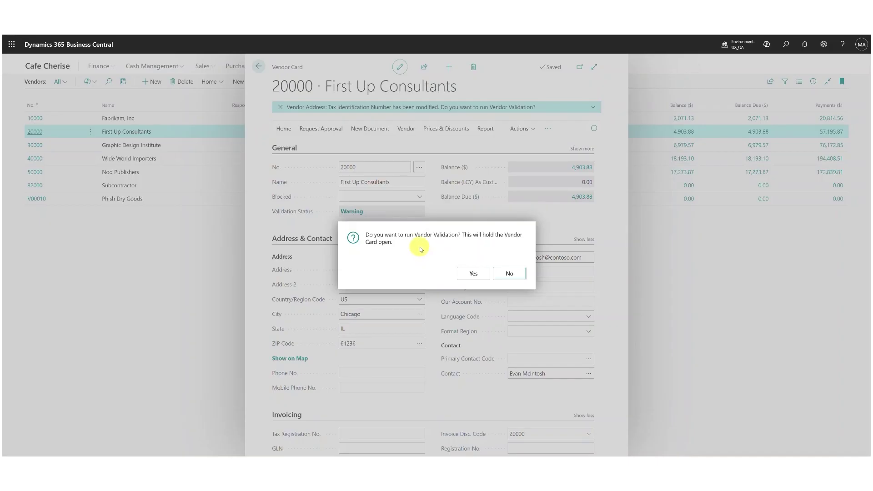
{"action": "left_click", "coordinate": [475, 274]}
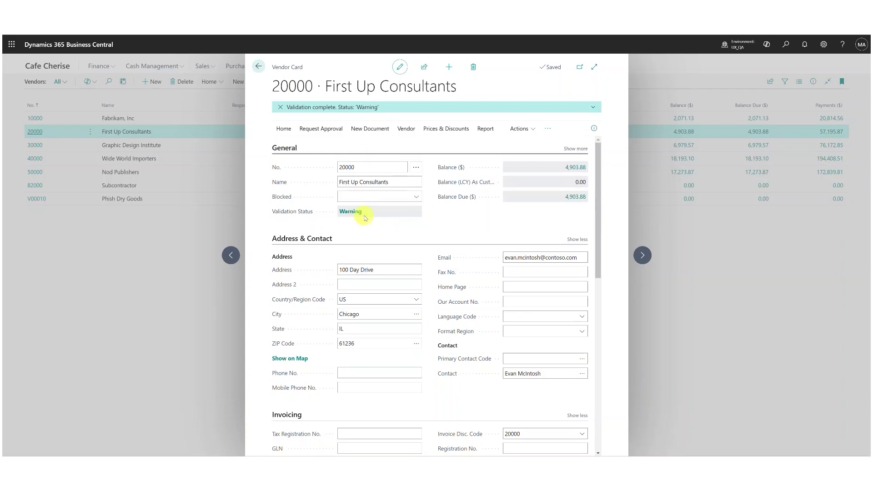
Review the available Blocked options on the First Up Consultants vendor card without choosing one
{"action": "left_click", "coordinate": [417, 200]}
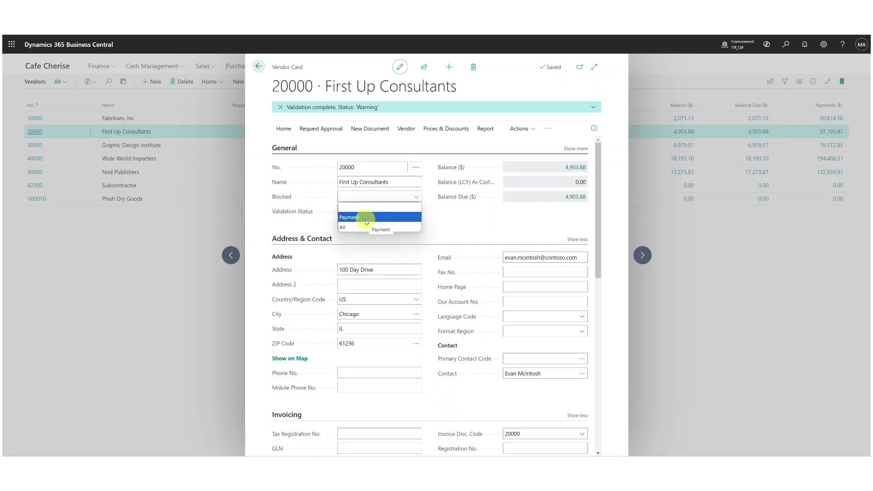
{"action": "left_click", "coordinate": [445, 211]}
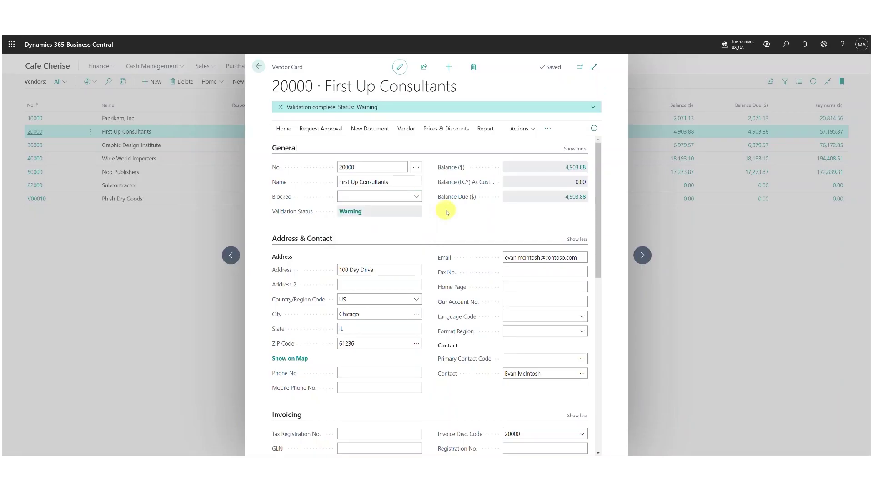
{"action": "left_click", "coordinate": [417, 197]}
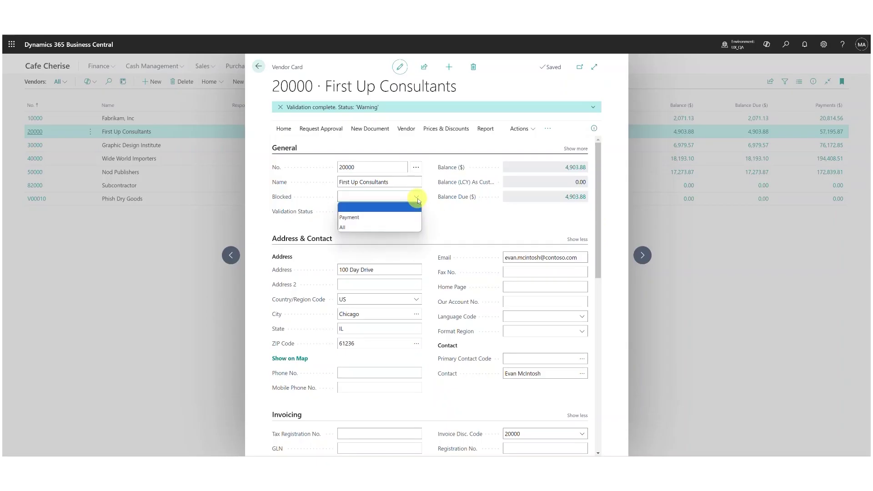
{"action": "left_click", "coordinate": [444, 209]}
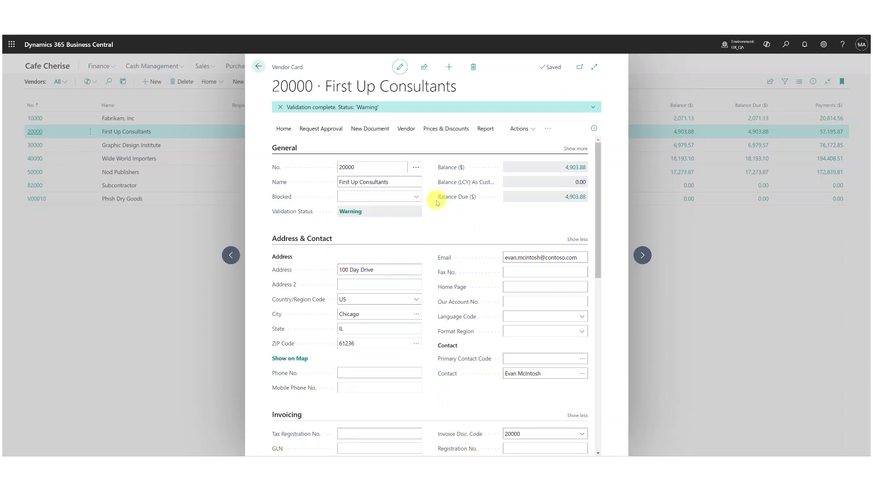
Review the Mekorma Vendor Validation History for First Up Consultants and close it
{"action": "left_click", "coordinate": [407, 129]}
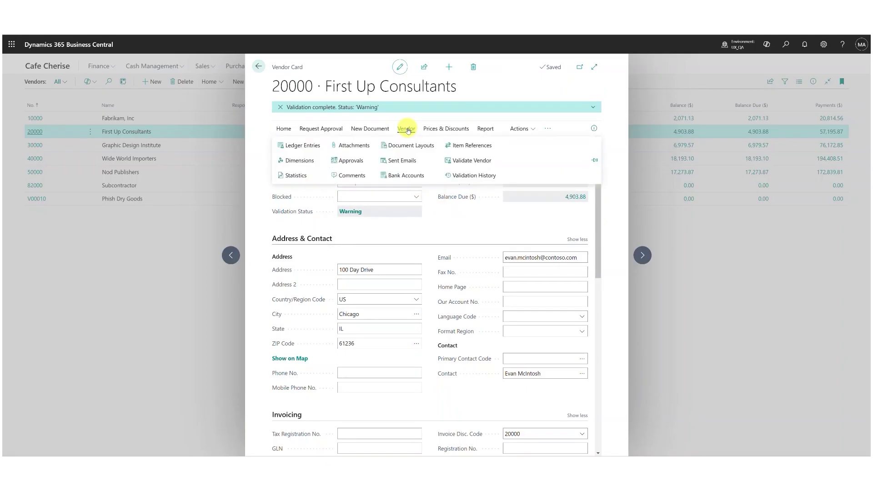
{"action": "left_click", "coordinate": [462, 163]}
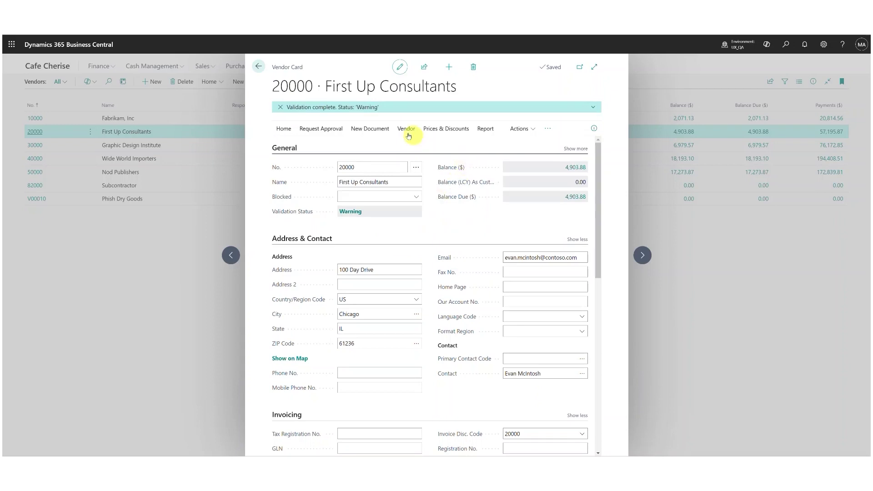
{"action": "left_click", "coordinate": [407, 129]}
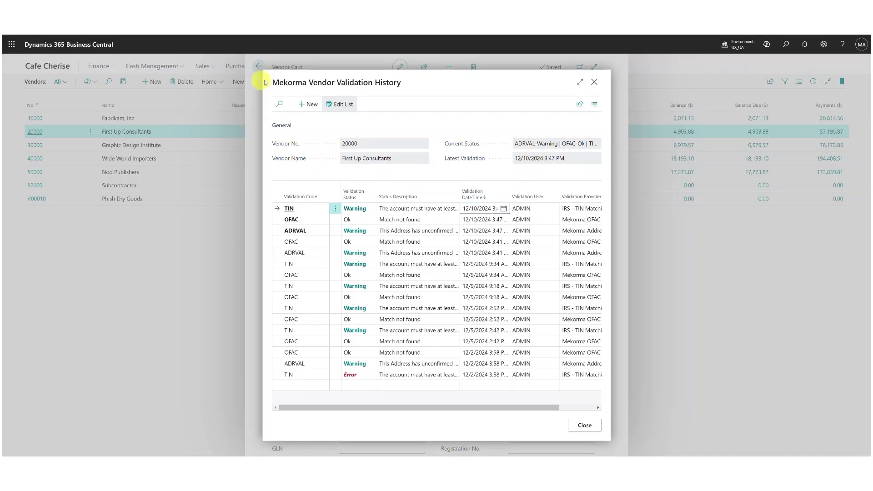
{"action": "left_click", "coordinate": [595, 83]}
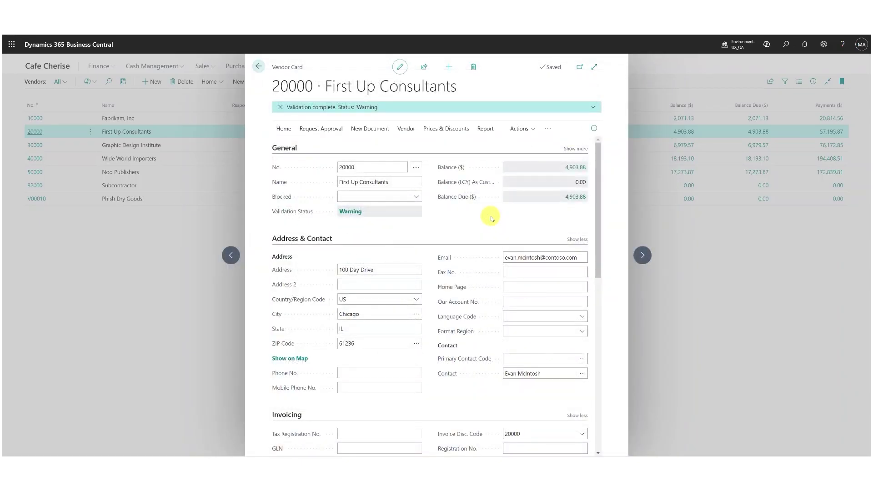
Review the vendor-level actions and the validation exclusions for First Up Consultants, and close the vendor card
{"action": "left_click", "coordinate": [406, 132]}
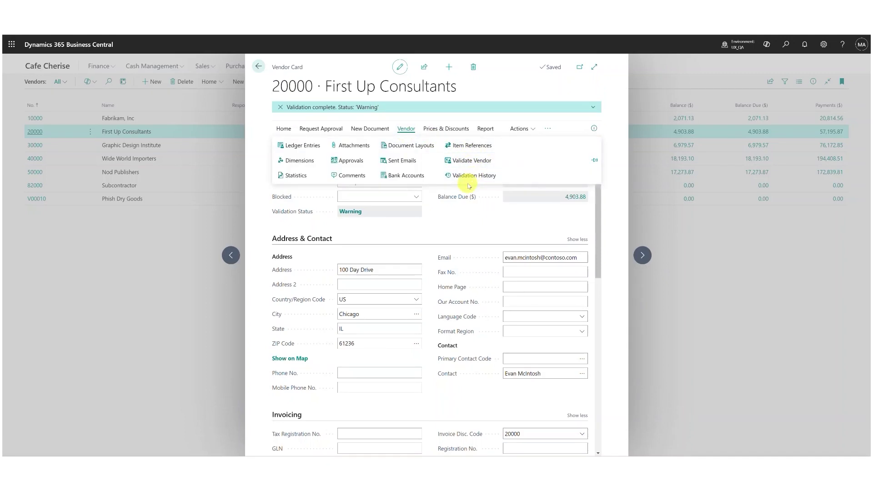
{"action": "scroll", "coordinate": [429, 233], "scroll_direction": "down", "scroll_amount": 1}
{"action": "scroll", "coordinate": [429, 232], "scroll_direction": "down", "scroll_amount": 10}
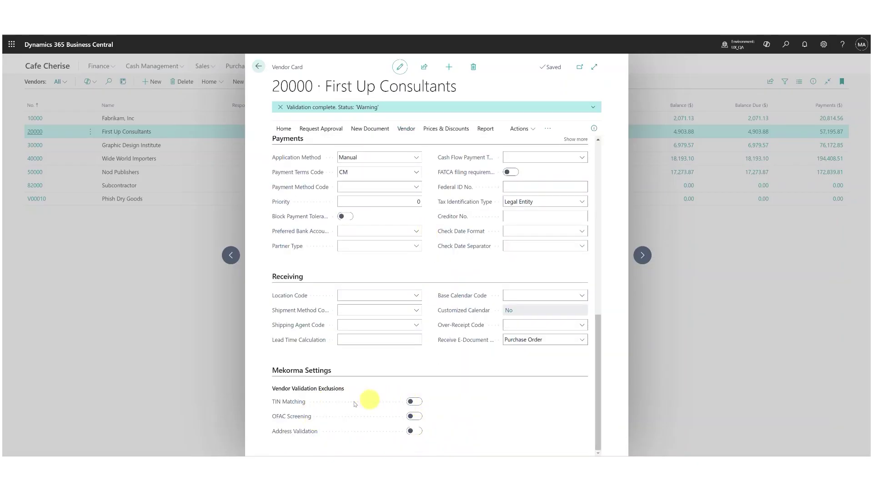
{"action": "scroll", "coordinate": [441, 402], "scroll_direction": "up", "scroll_amount": 12}
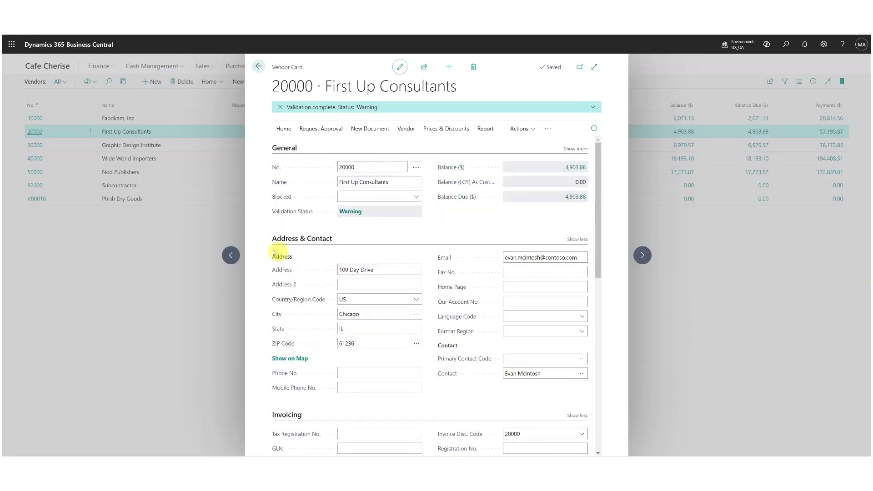
{"action": "left_click", "coordinate": [146, 260]}
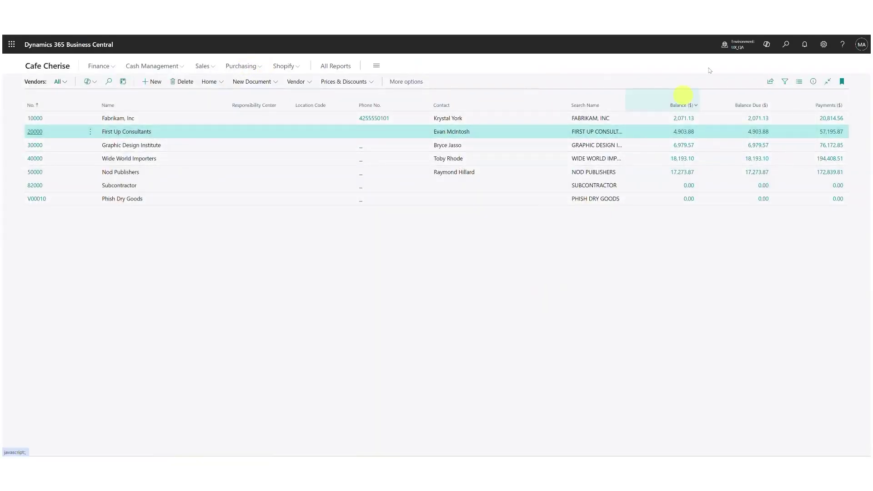
Search for "vendor validation" and open the Mekorma Vendor Validation page
{"action": "left_click", "coordinate": [787, 45]}
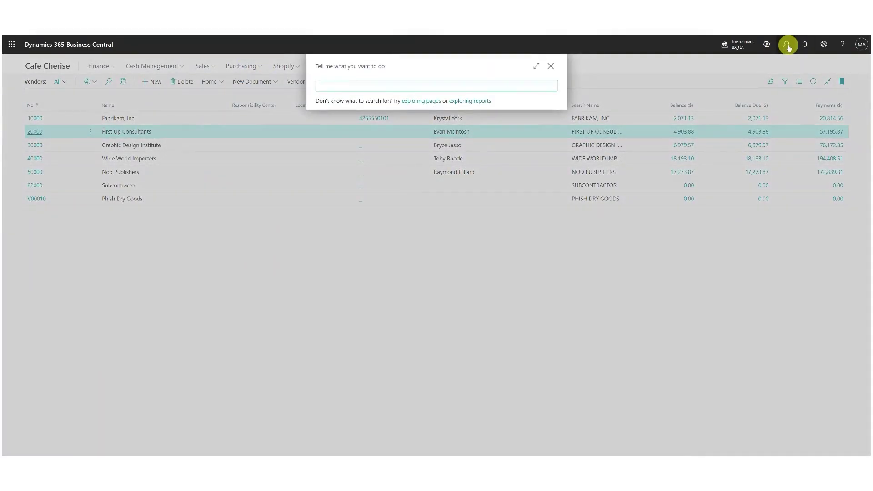
{"action": "type", "text": "vendor validation"}
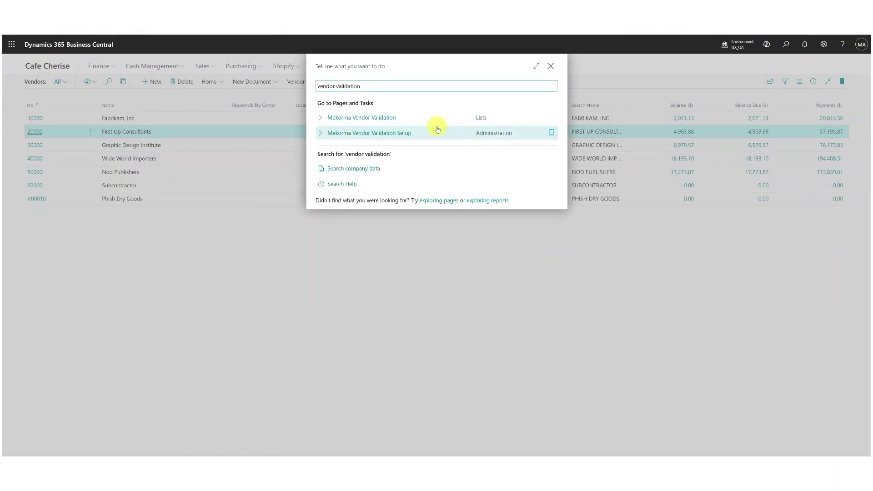
{"action": "left_click", "coordinate": [396, 119]}
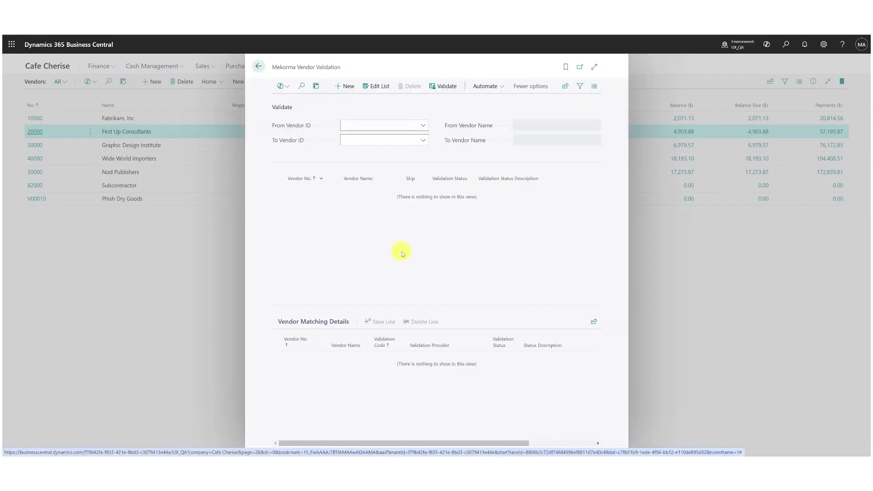
Set the vendor range to validate from Fabrikam, Inc to Nod Publishers
{"action": "left_click", "coordinate": [423, 124]}
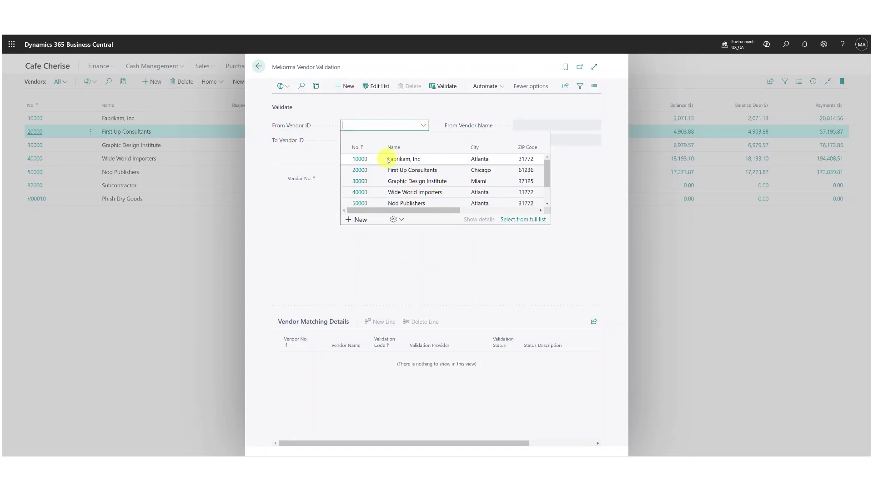
{"action": "left_click", "coordinate": [388, 160]}
{"action": "left_click", "coordinate": [425, 141]}
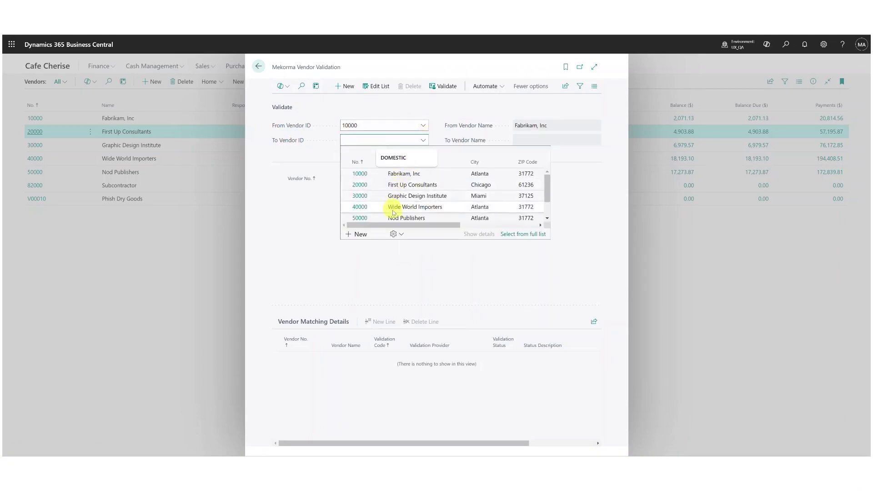
{"action": "scroll", "coordinate": [395, 220], "scroll_direction": "down", "scroll_amount": 1}
{"action": "key", "text": "Return"}
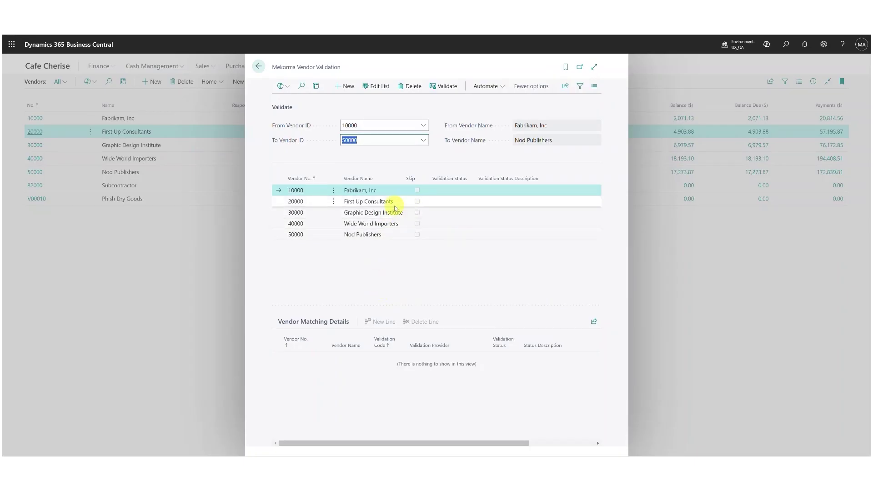
Make the vendor list editable, mark First Up Consultants as skipped, and run the validation for the vendor range
{"action": "left_click", "coordinate": [372, 86]}
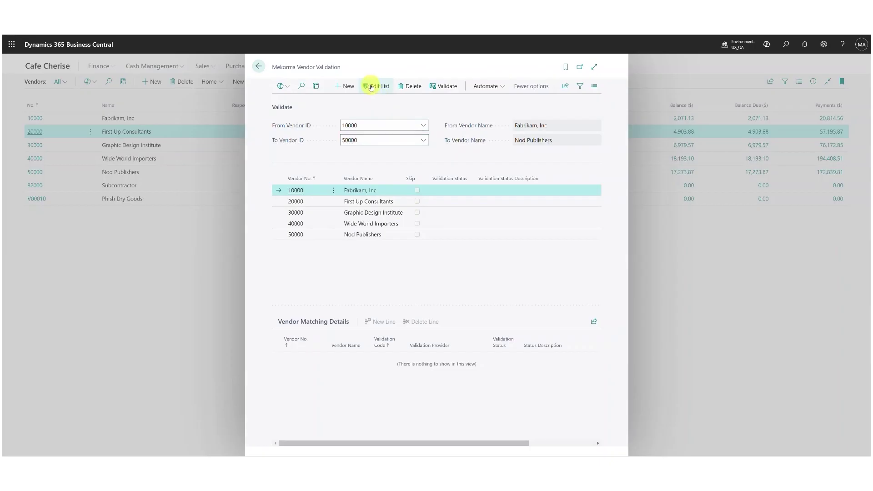
{"action": "left_click", "coordinate": [418, 201]}
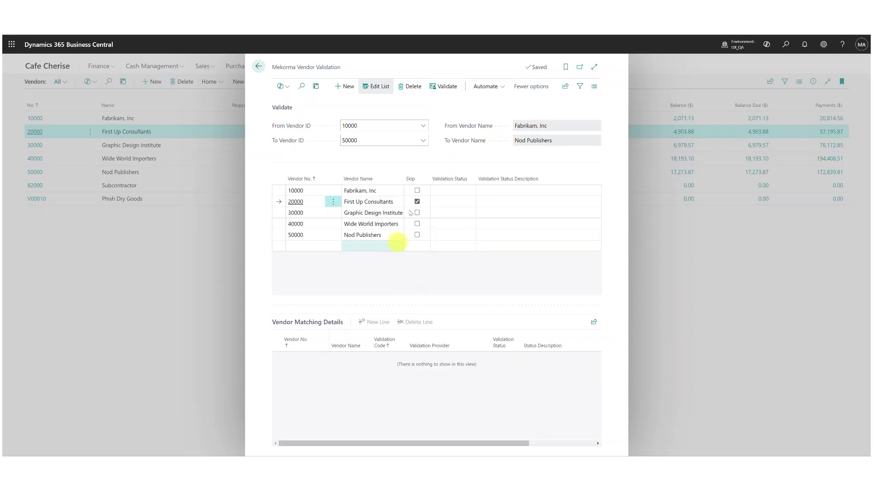
{"action": "left_click", "coordinate": [445, 86]}
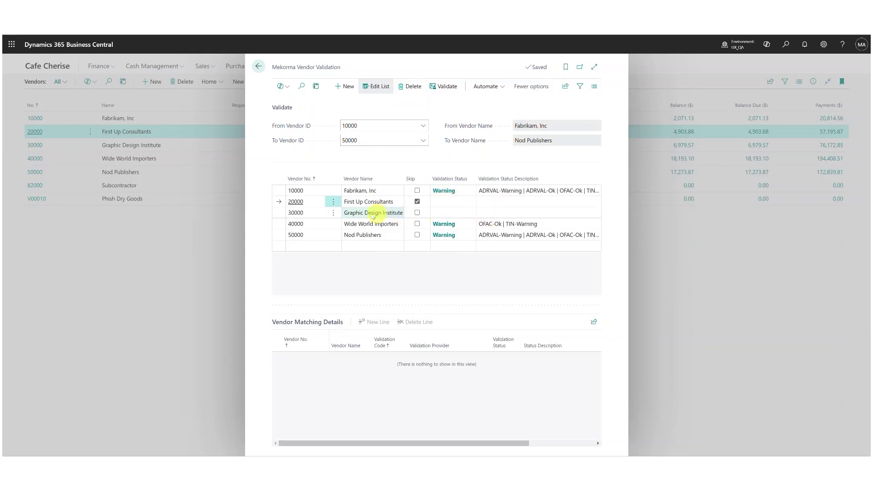
Review the vendor matching details for Graphic Design Institute and Fabrikam, Inc
{"action": "left_click", "coordinate": [286, 212]}
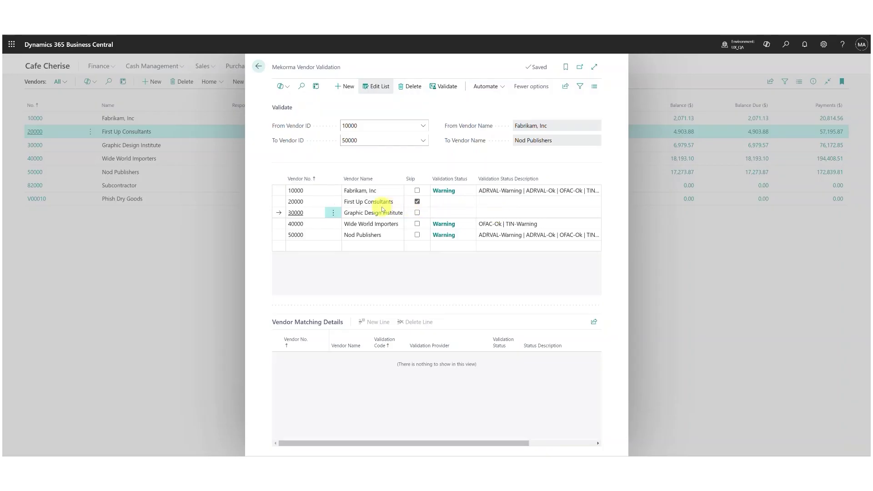
{"action": "left_click", "coordinate": [284, 190]}
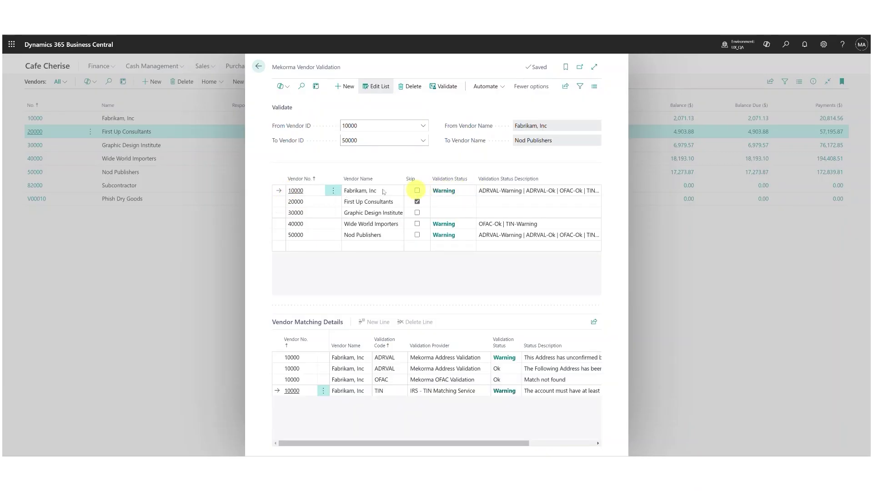